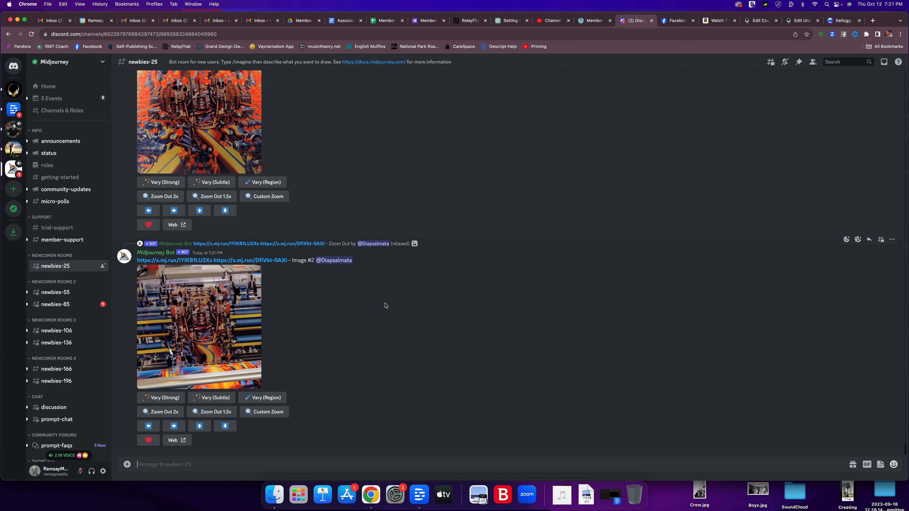
- Submit the /imagine prompt 'an apple' to the Midjourney bot
text(/)
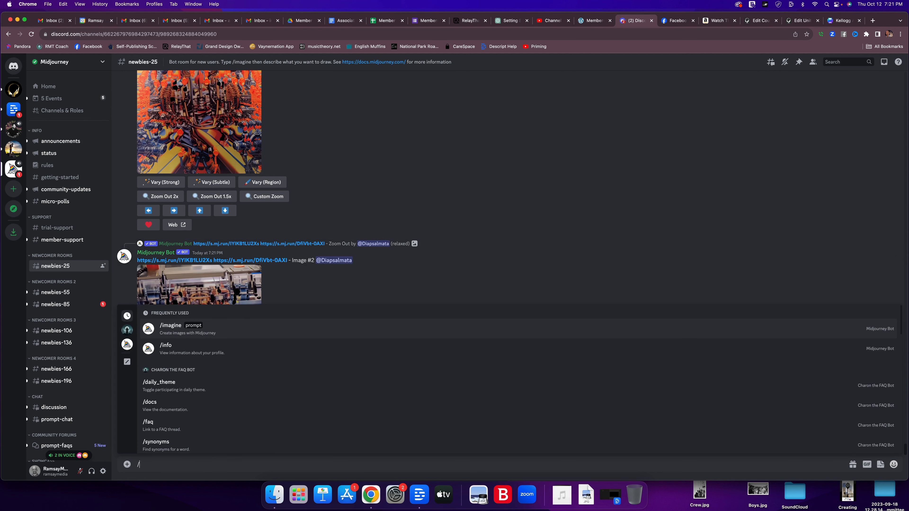
text(imagine)
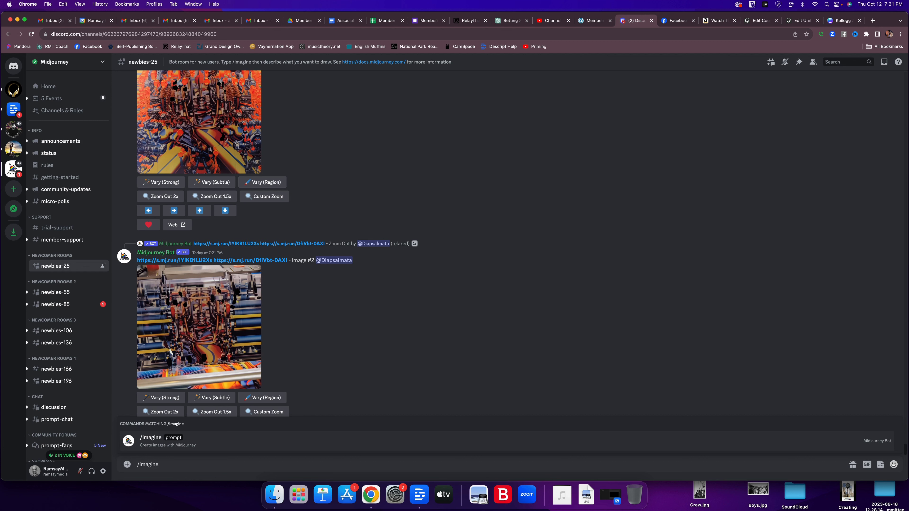
key(Tab)
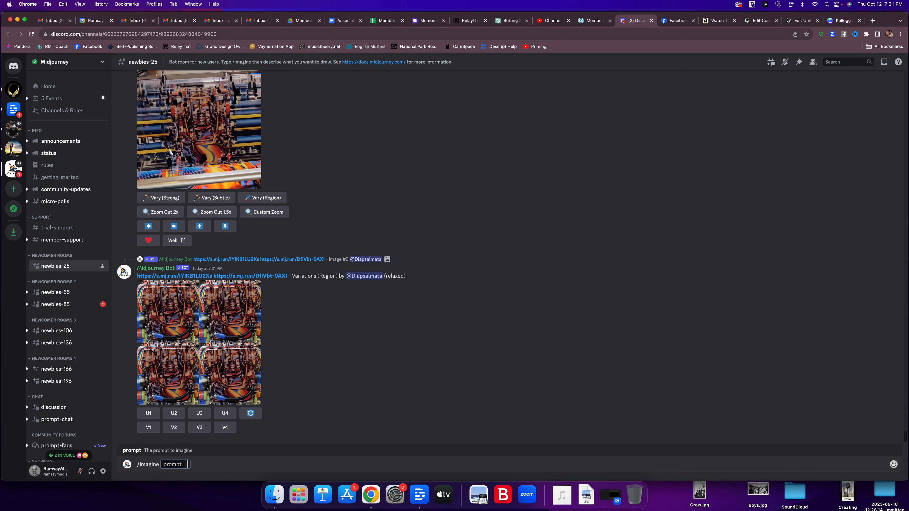
text(an)
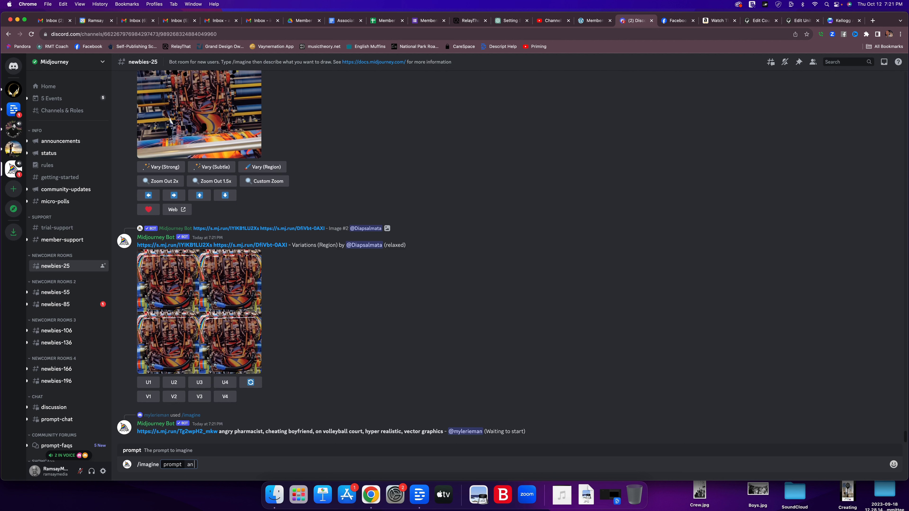
text( apple)
key(Return)
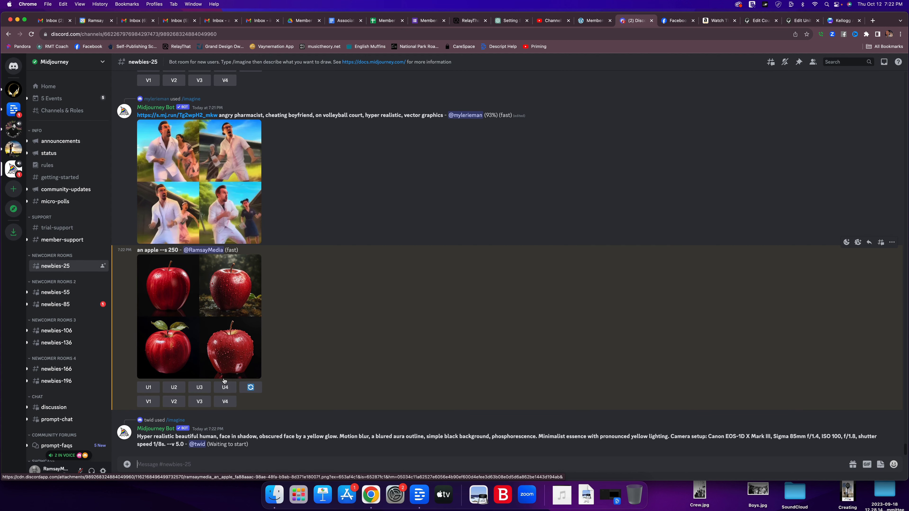
- Scroll up to the four red apple results, then focus the message box for a new command
scroll(242, 318, up, 2)
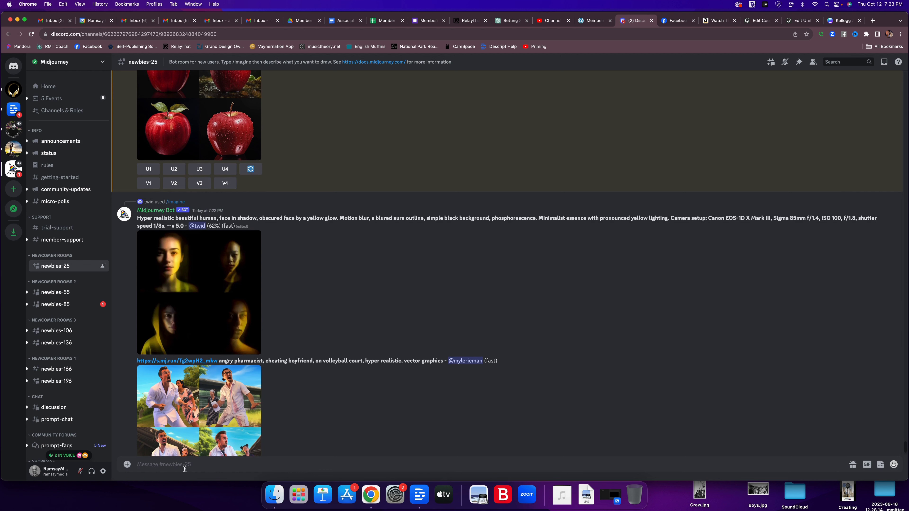
click(184, 465)
- Submit the /imagine prompt 'apple at a farmer's market'
text(/imagine)
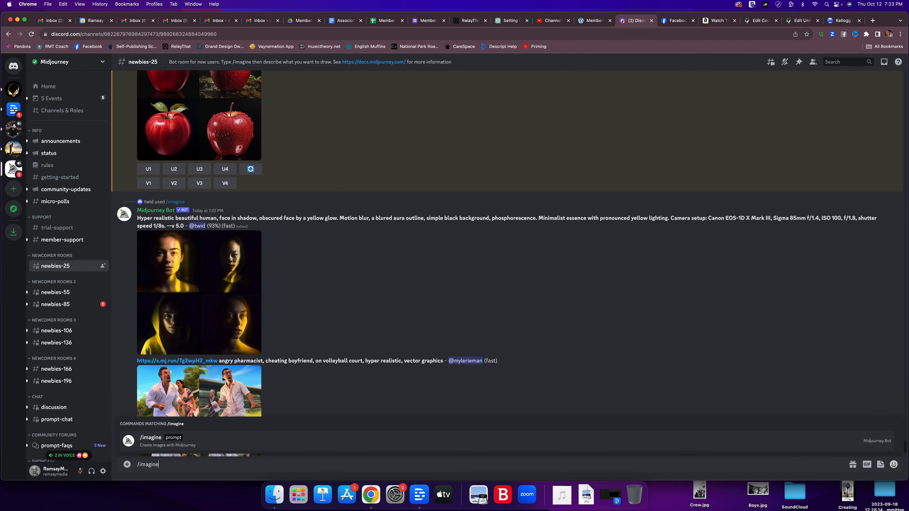
key(Tab)
text(apple)
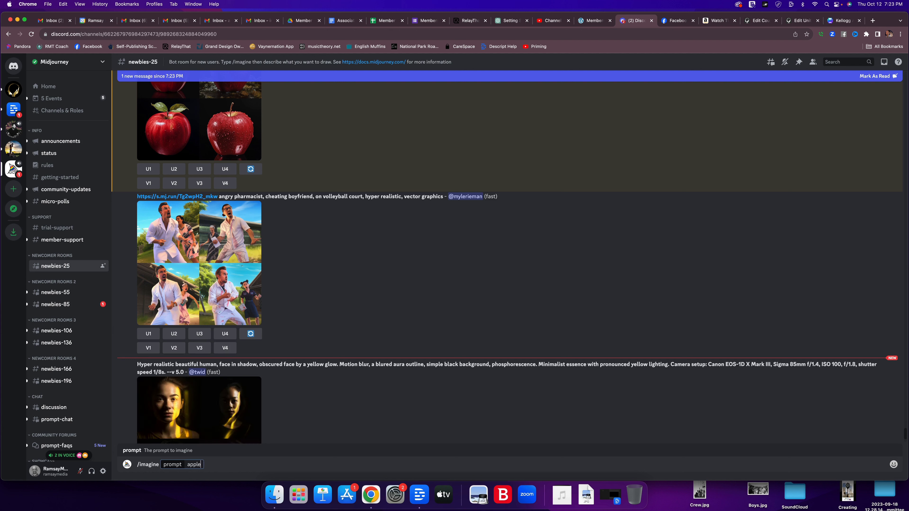
text( at a farmer's market)
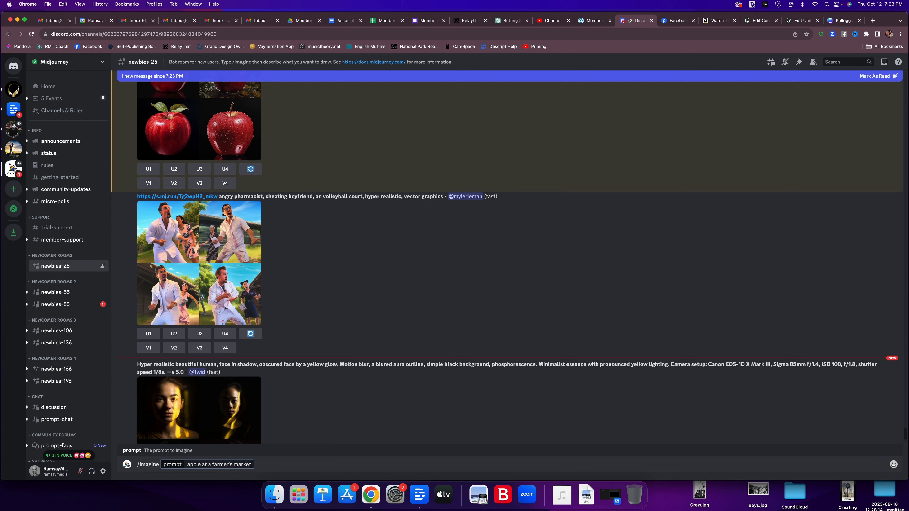
key(Return)
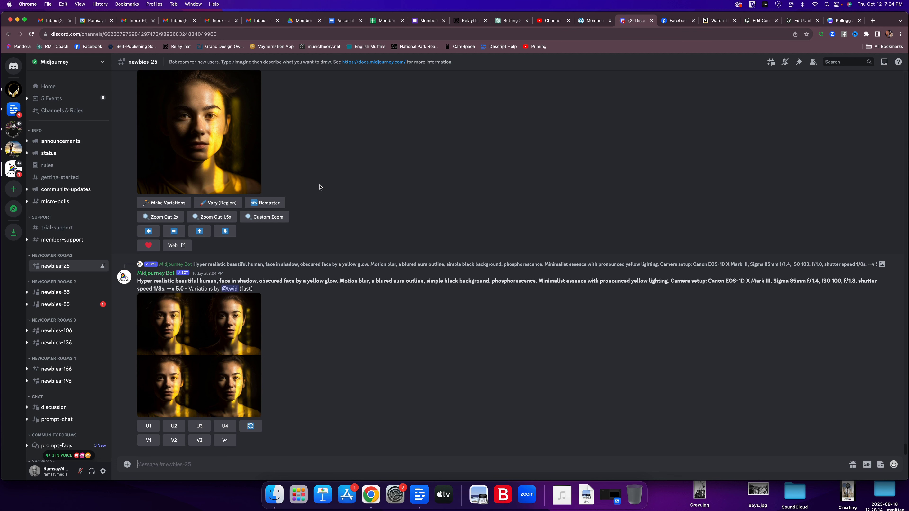
- Inspect the farmer's market apple grid, then return to the newest messages and focus the message box
scroll(320, 187, up, 6)
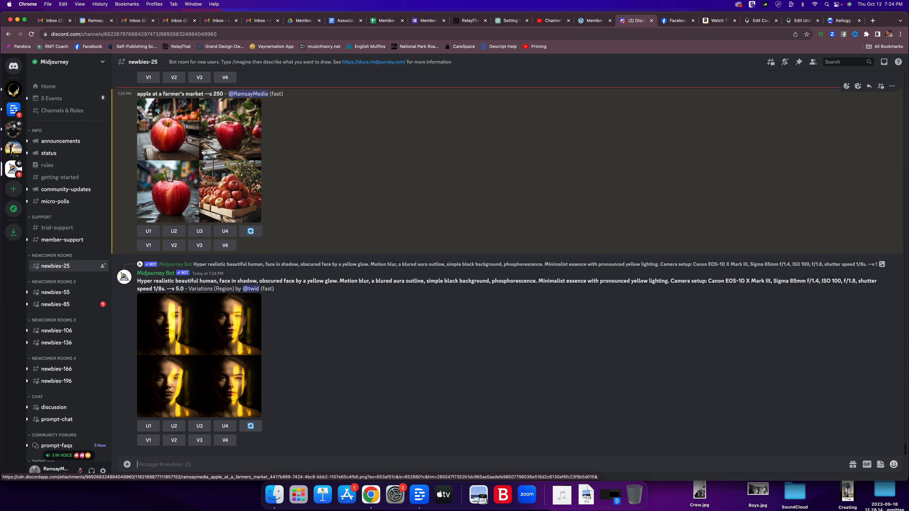
scroll(175, 145, up, 1)
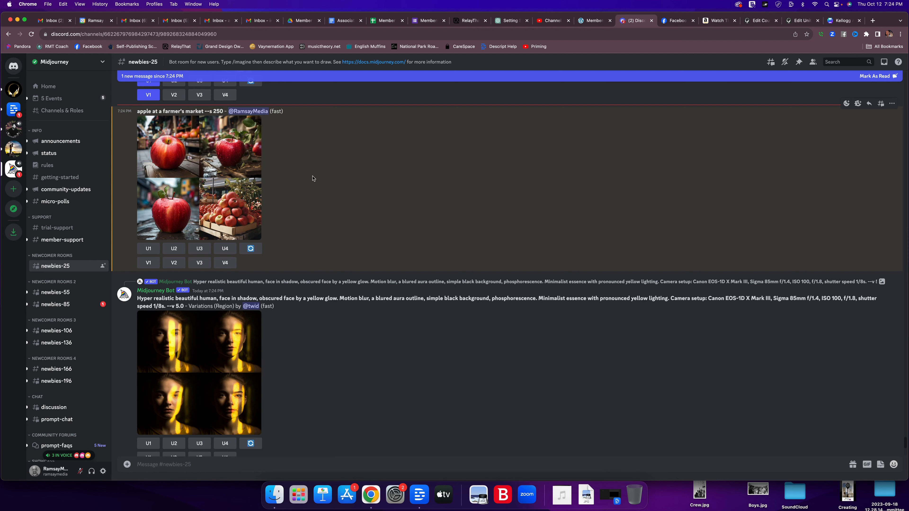
scroll(311, 178, down, 1)
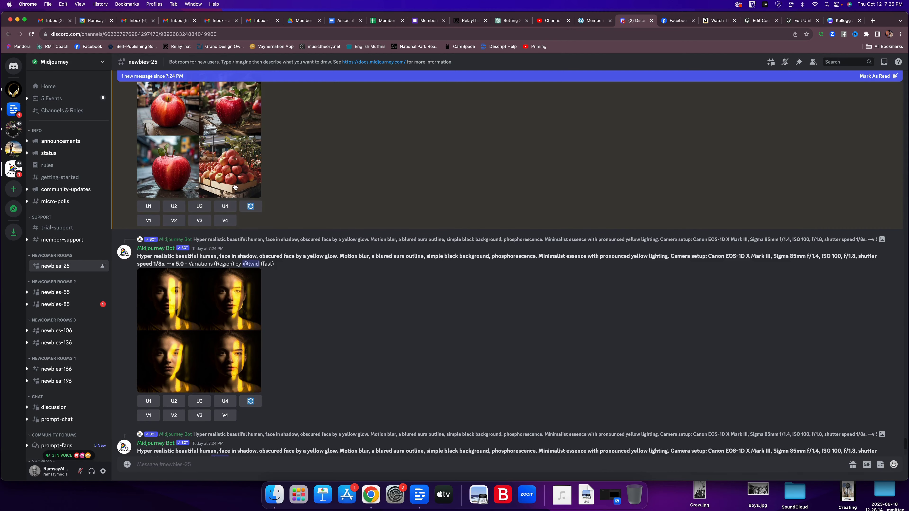
scroll(235, 186, up, 1)
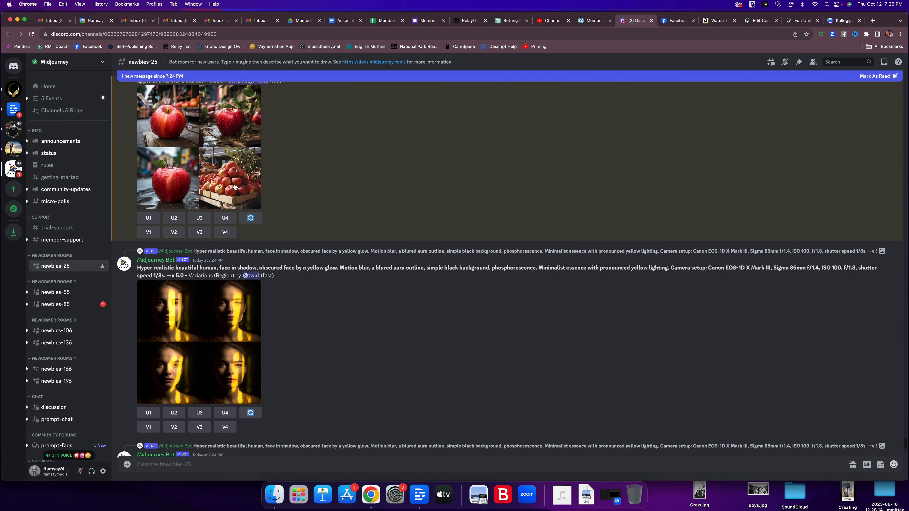
scroll(234, 186, down, 5)
scroll(235, 184, down, 10)
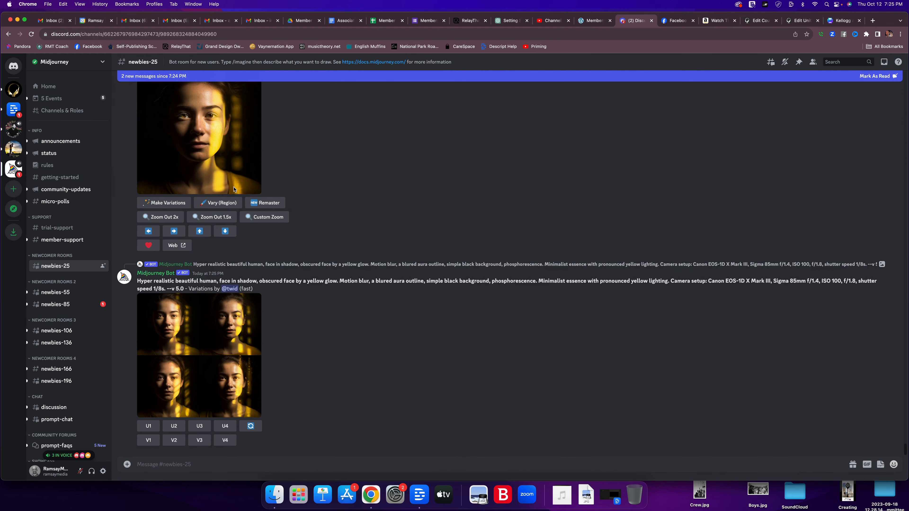
click(194, 464)
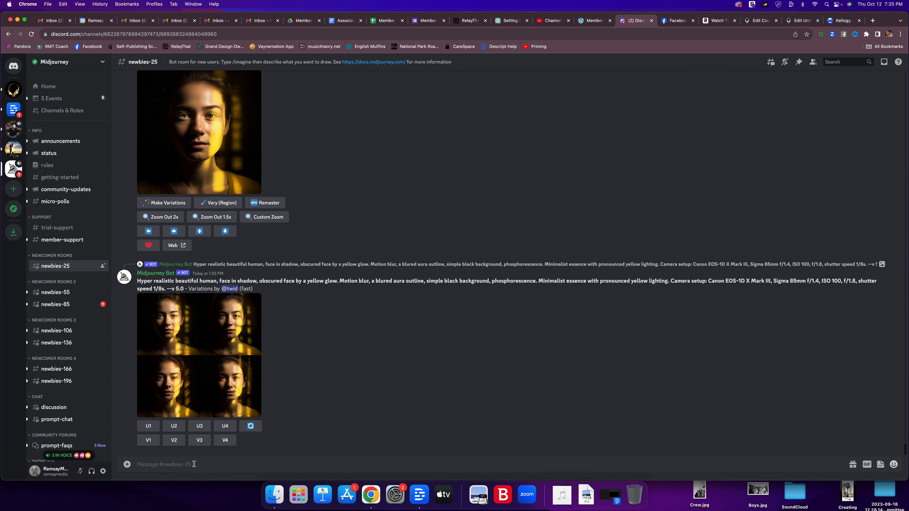
- Submit the /imagine prompt 'a painting of an apple at a farmer's market'
text(/im)
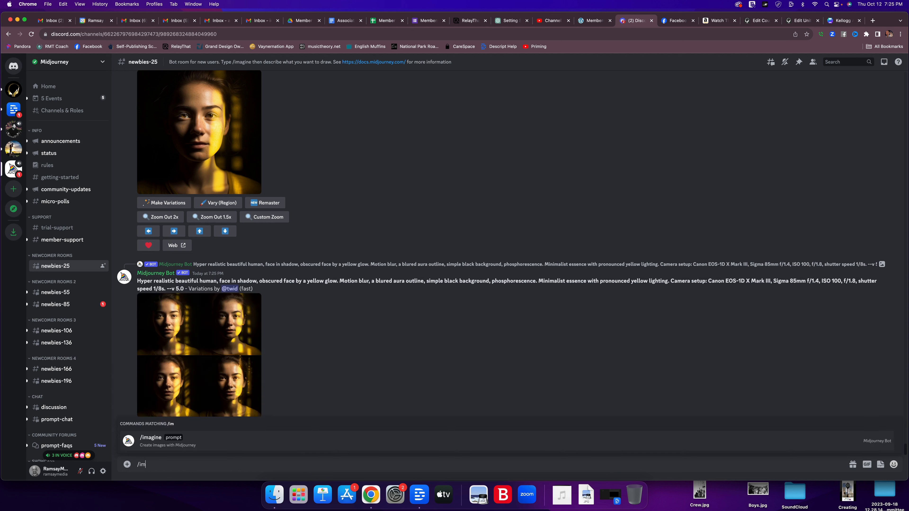
text(agi)
key(Tab)
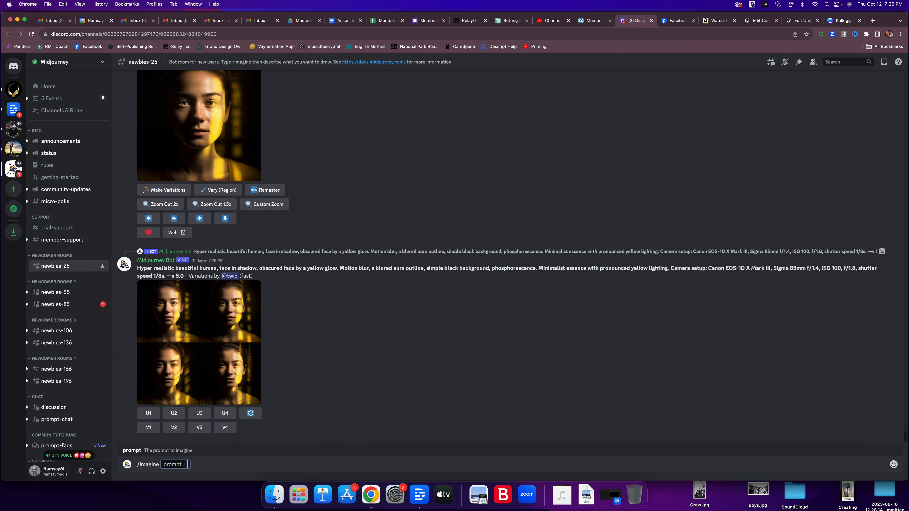
text(a pain)
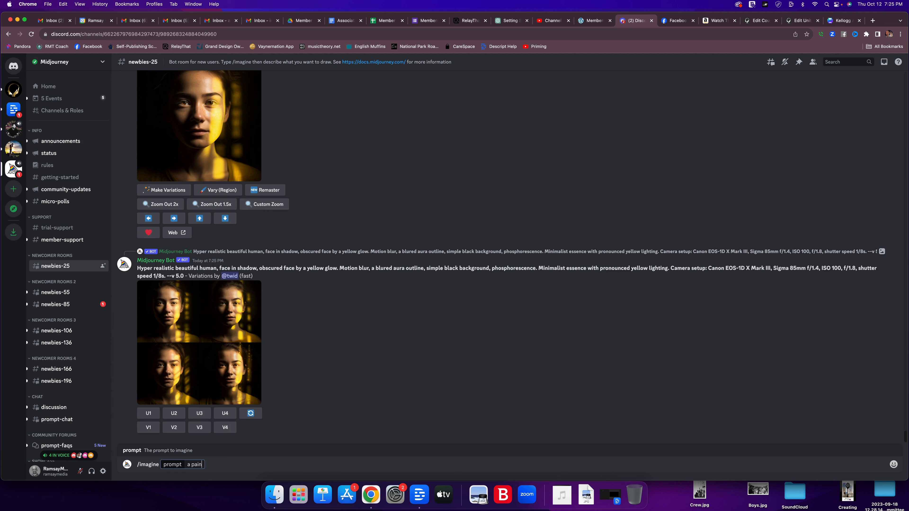
text(ting of an apple at a)
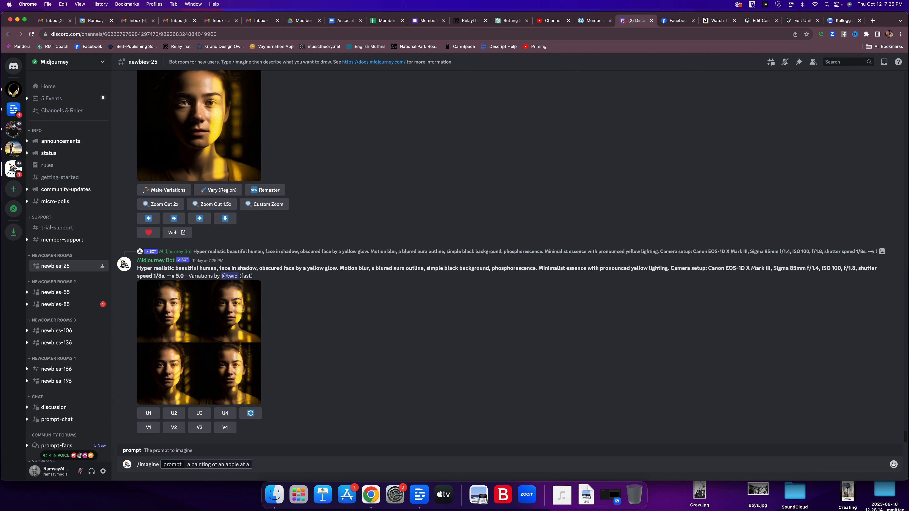
text( farmer's market)
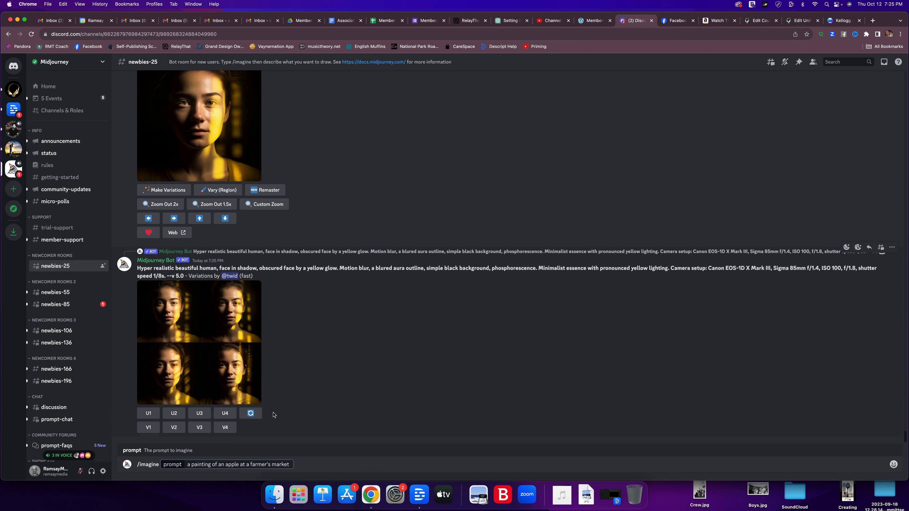
key(Return)
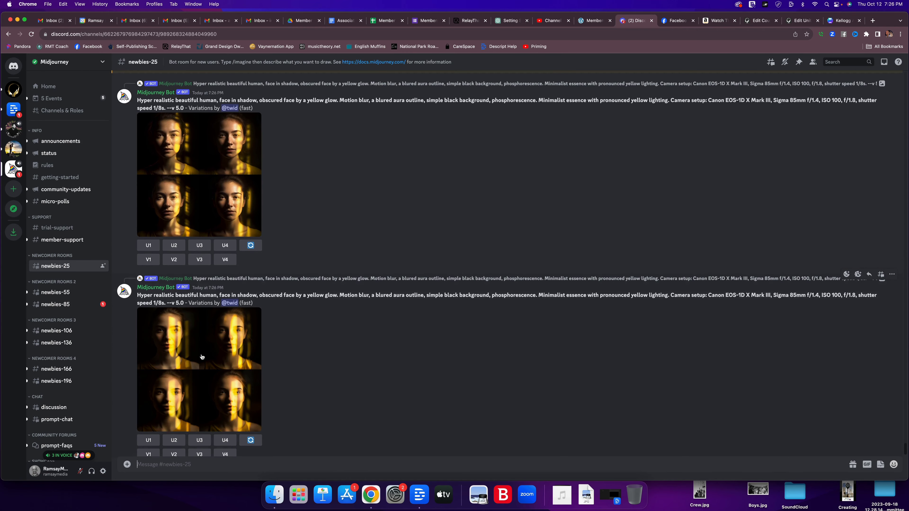
- Scroll up the newbies-25 channel past other users' newer bot results
scroll(202, 356, up, 10)
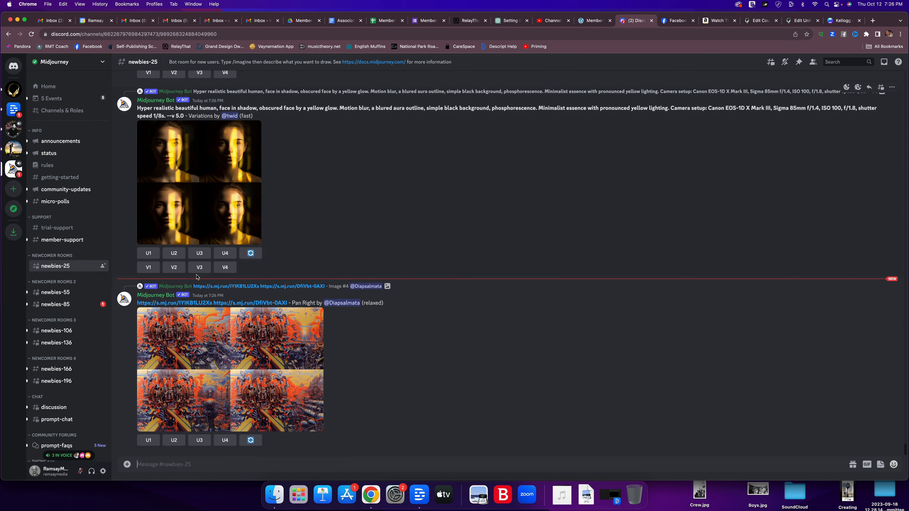
- Submit the /imagine prompt 'a painting of an apple in the style of Monet --ar 16:9'
text(/imagine)
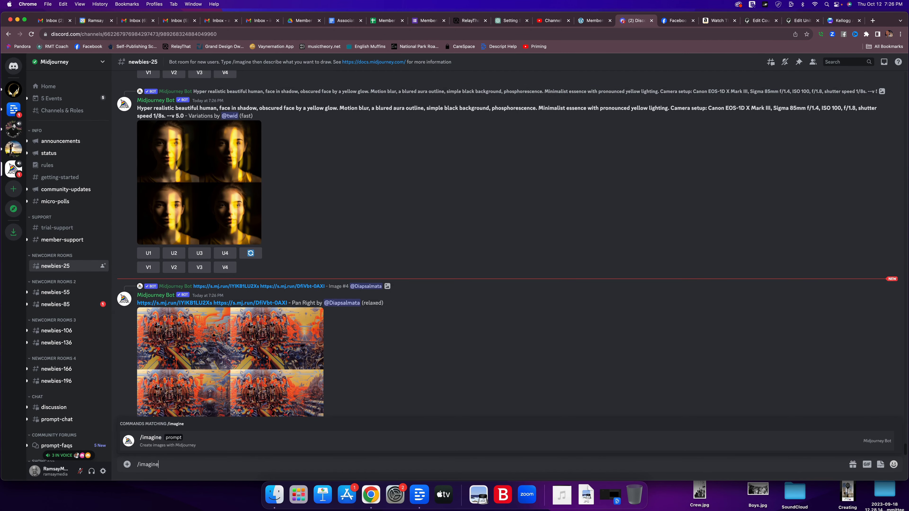
key(Tab)
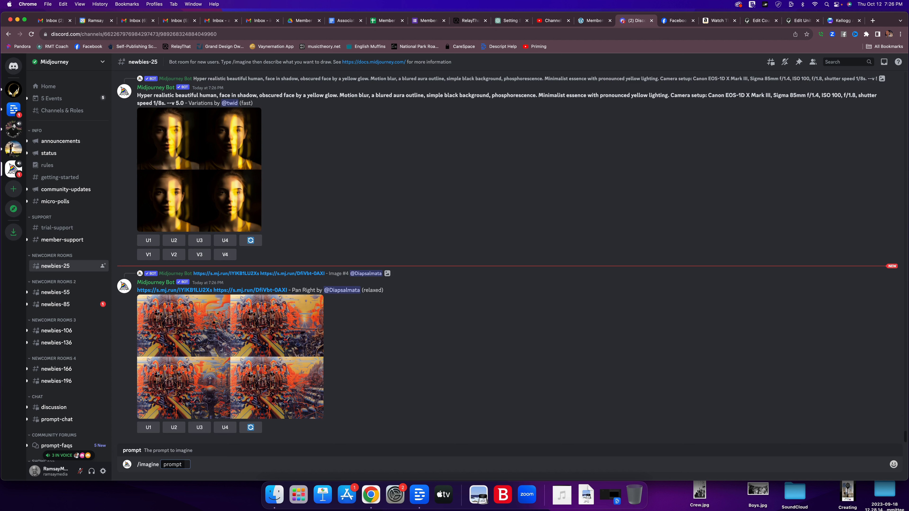
text(an)
key(BackSpace)
text(painting in the sty)
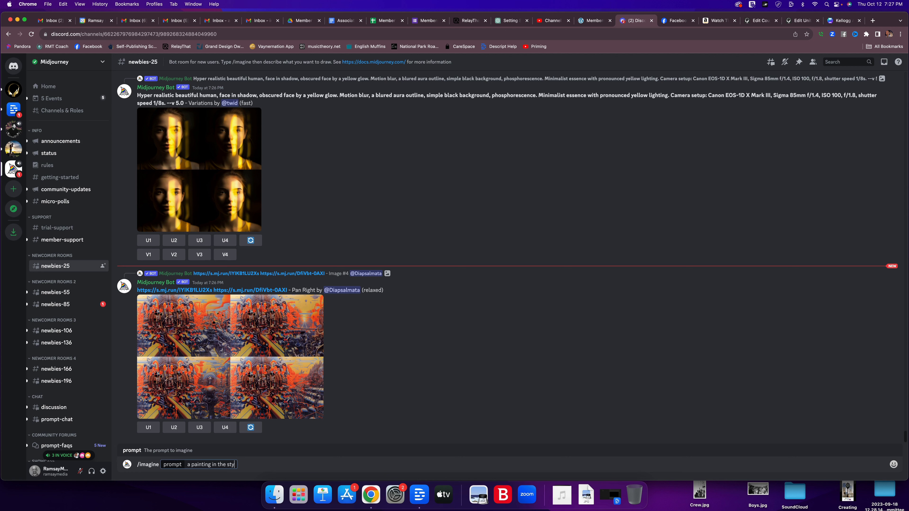
text(le of Monet o)
click(212, 465)
text(of an apple)
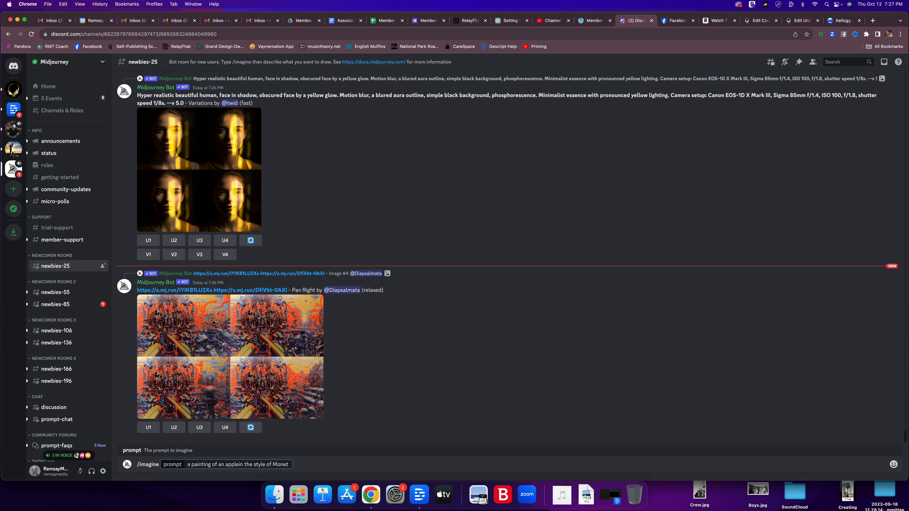
click(291, 465)
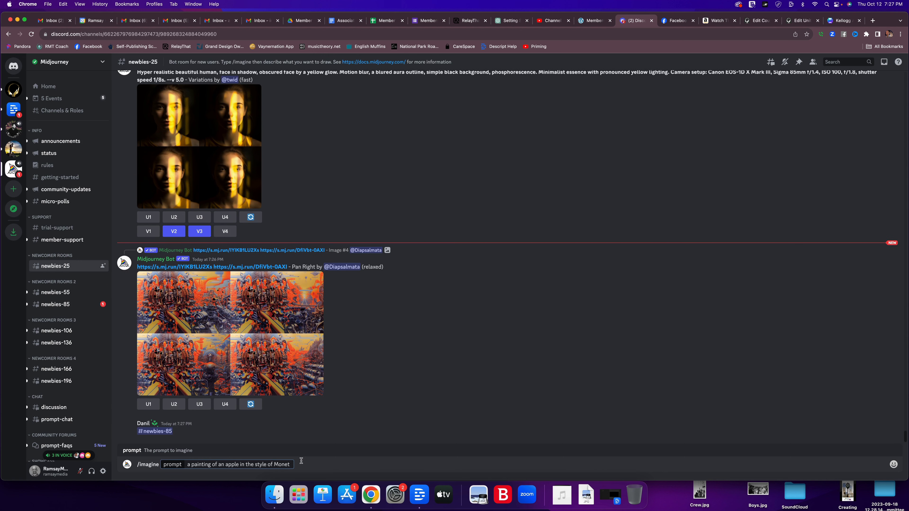
text(=)
text(--)
text(ar)
text( 1)
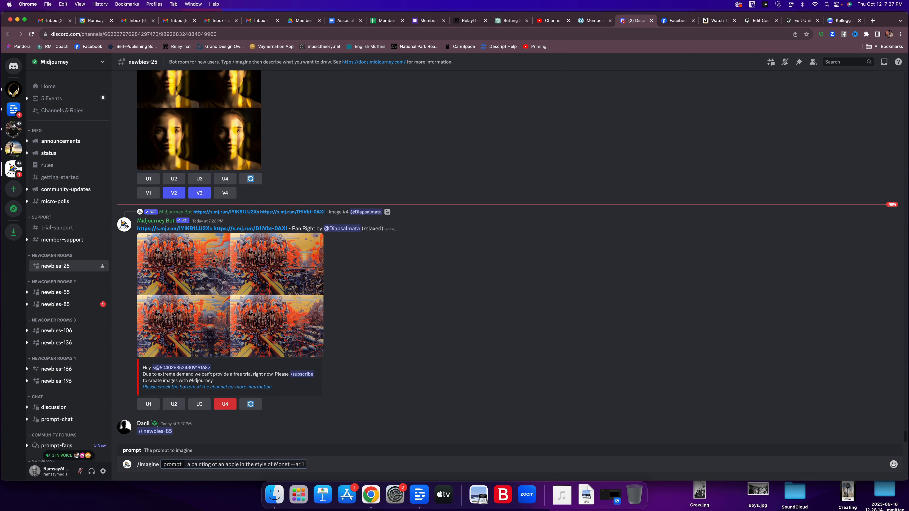
text(6:0)
key(BackSpace)
text(9)
key(Return)
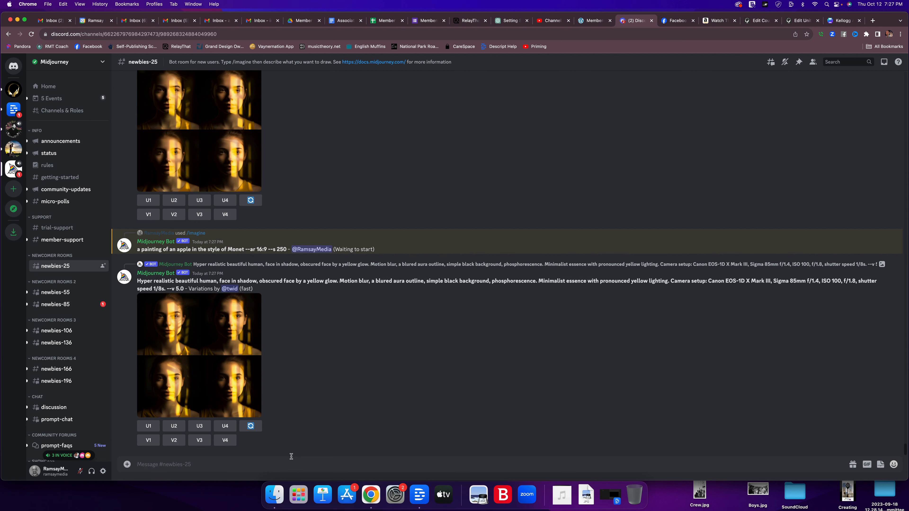
- Scroll the channel until the four 16:9 Monet-style apple paintings are visible
scroll(314, 370, up, 1)
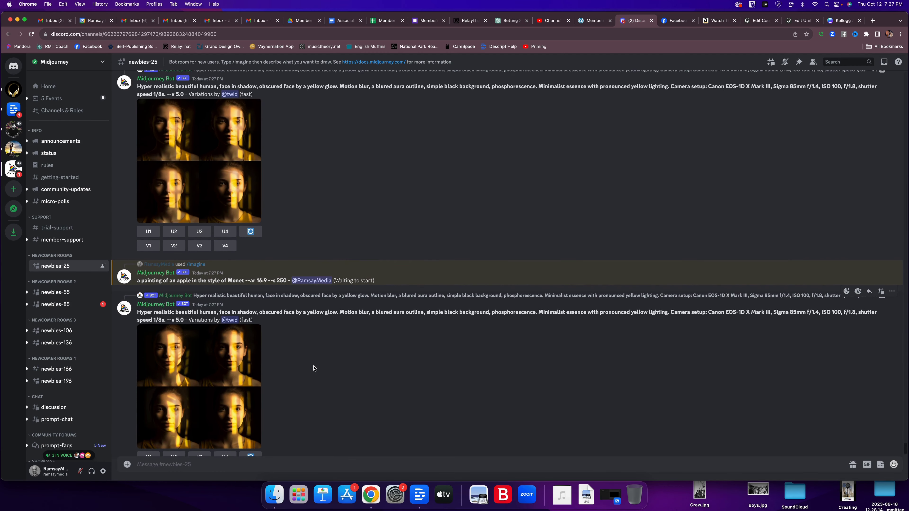
scroll(315, 369, up, 6)
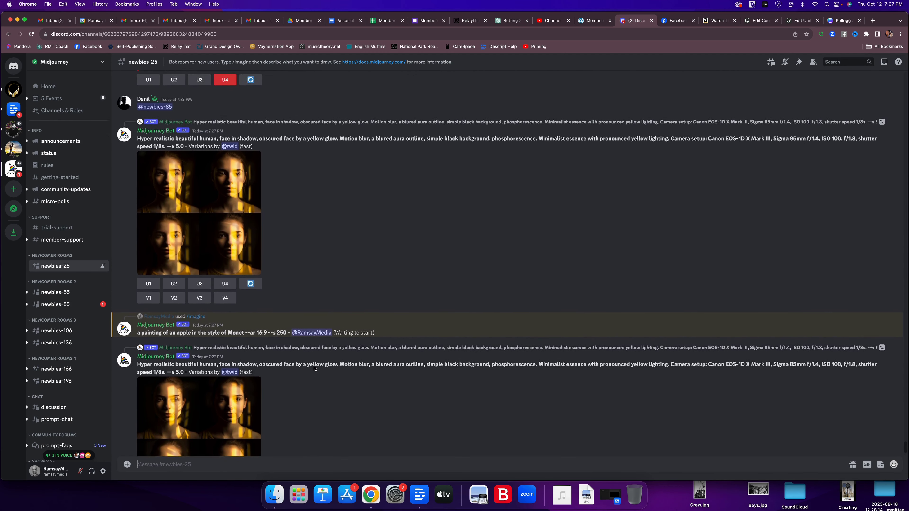
scroll(314, 368, up, 8)
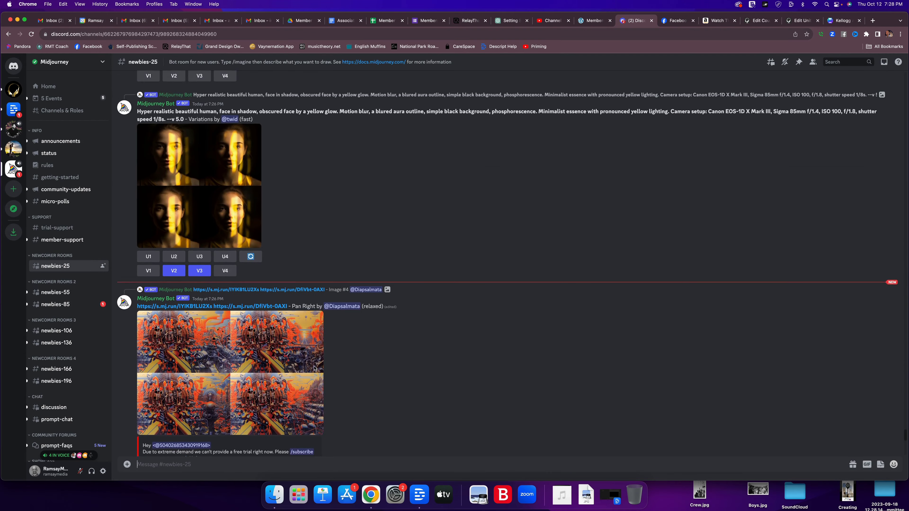
scroll(315, 369, up, 5)
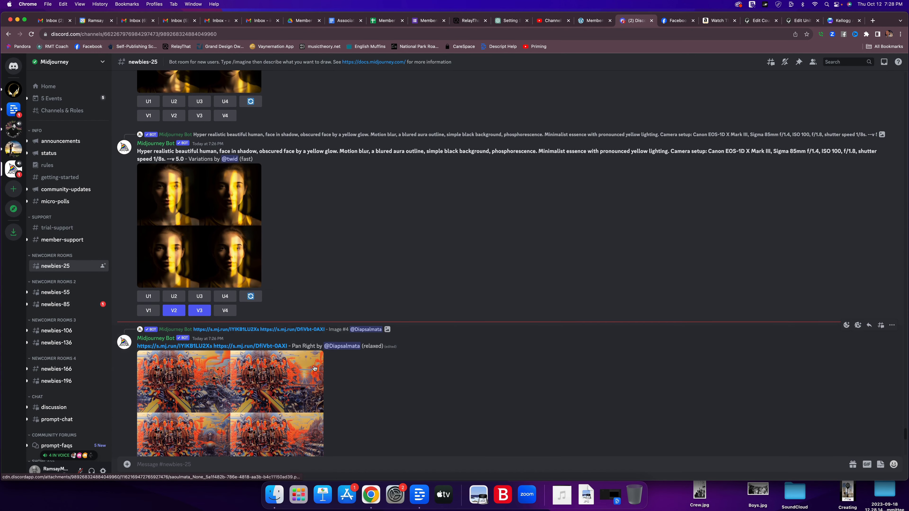
scroll(315, 369, up, 5)
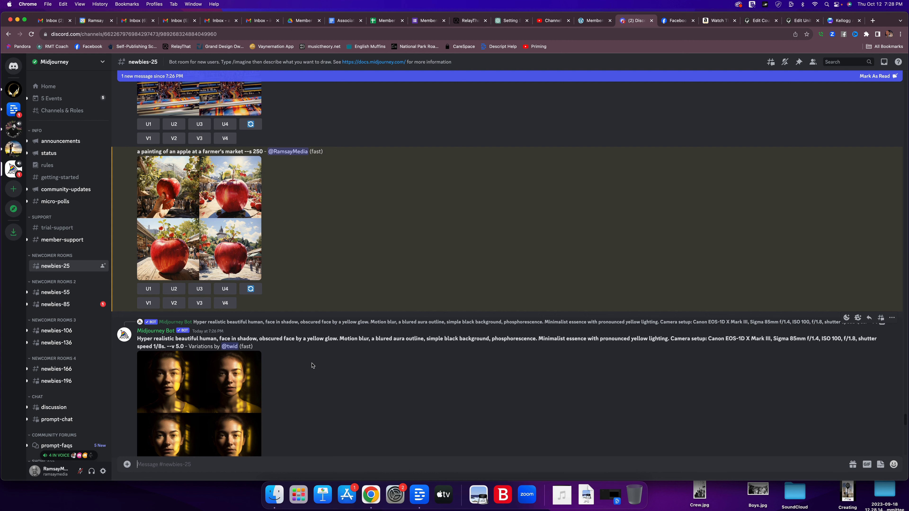
scroll(312, 365, down, 10)
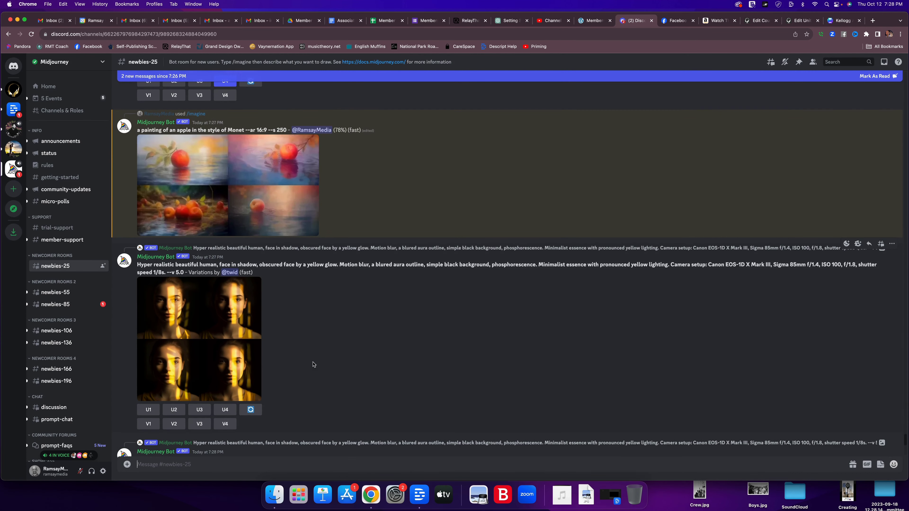
scroll(312, 365, up, 2)
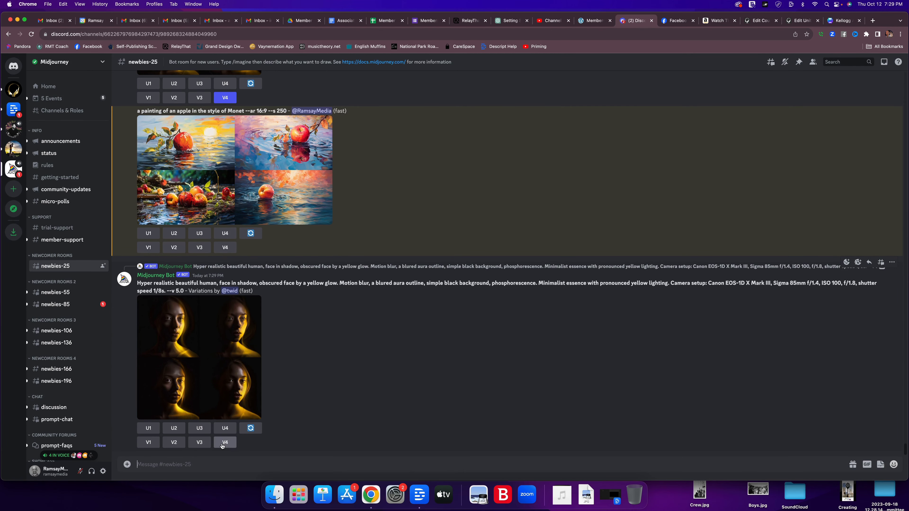
scroll(223, 445, up, 2)
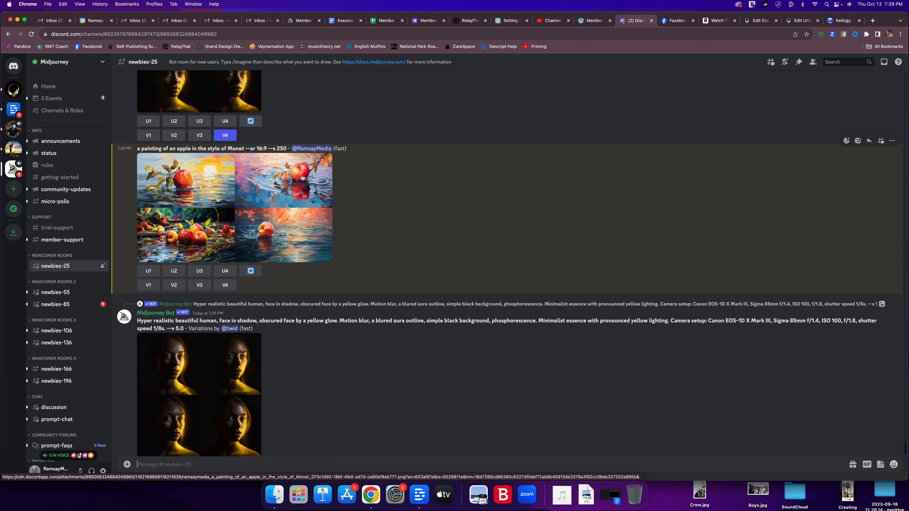
- Request strong variations of the second apple painting with V2
click(173, 286)
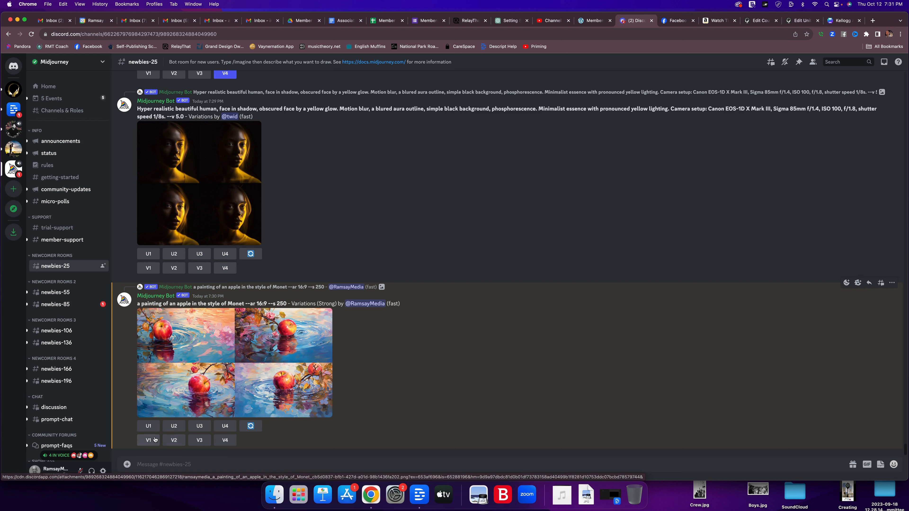
- Upscale the first strong variation with U1
click(147, 426)
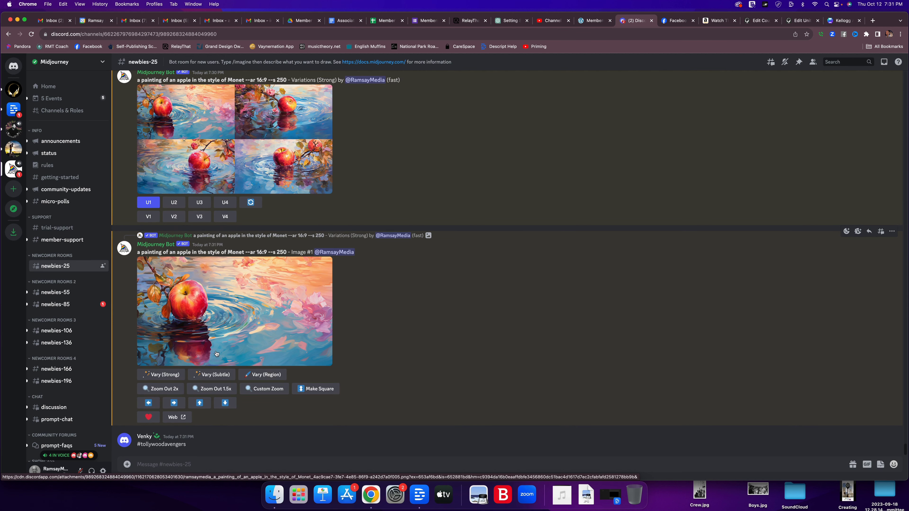
- Save the full-size upscaled Monet-style apple painting to the Desktop, then close the viewer
click(221, 306)
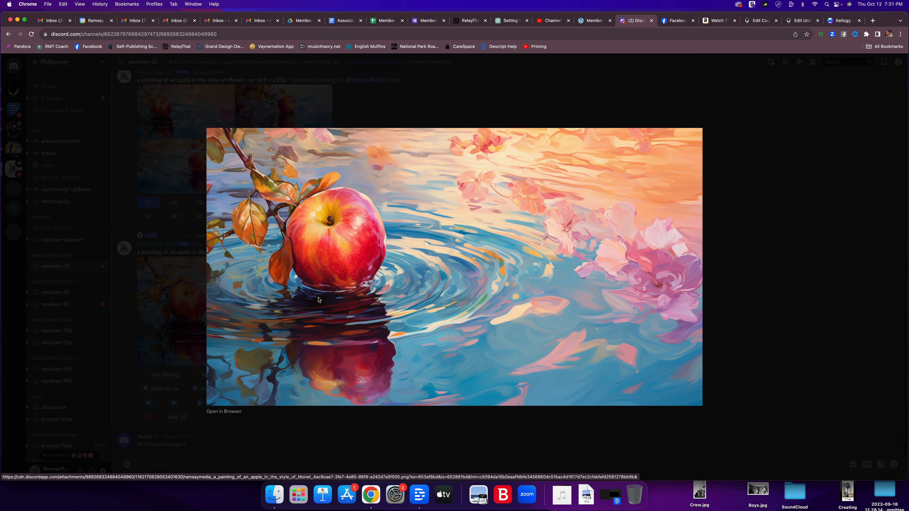
right_click(319, 300)
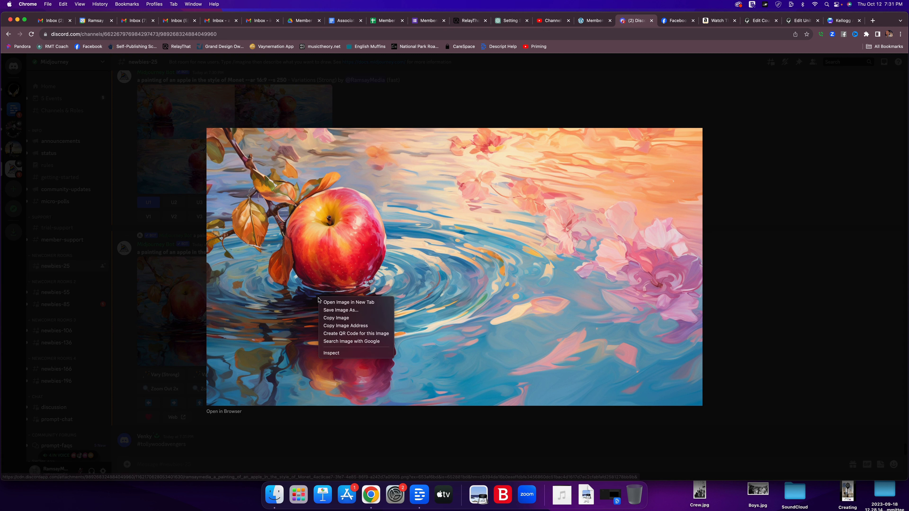
click(335, 310)
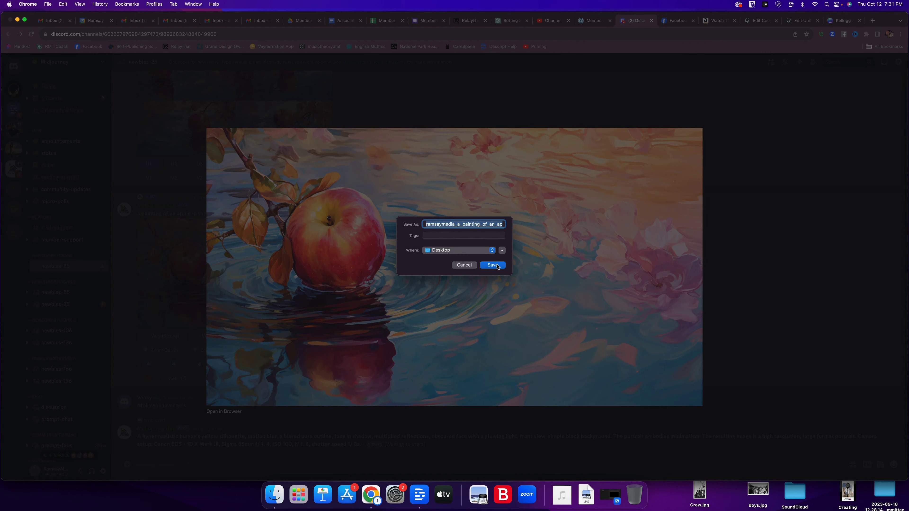
click(493, 265)
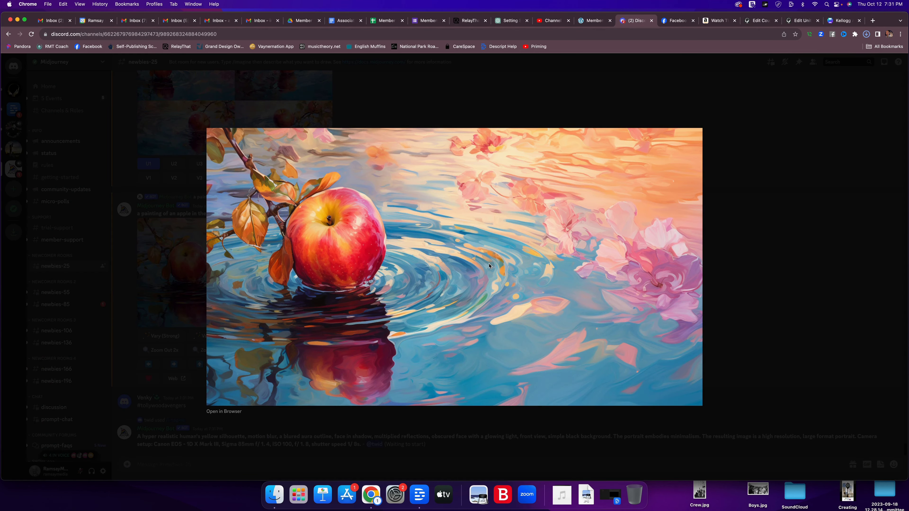
click(316, 418)
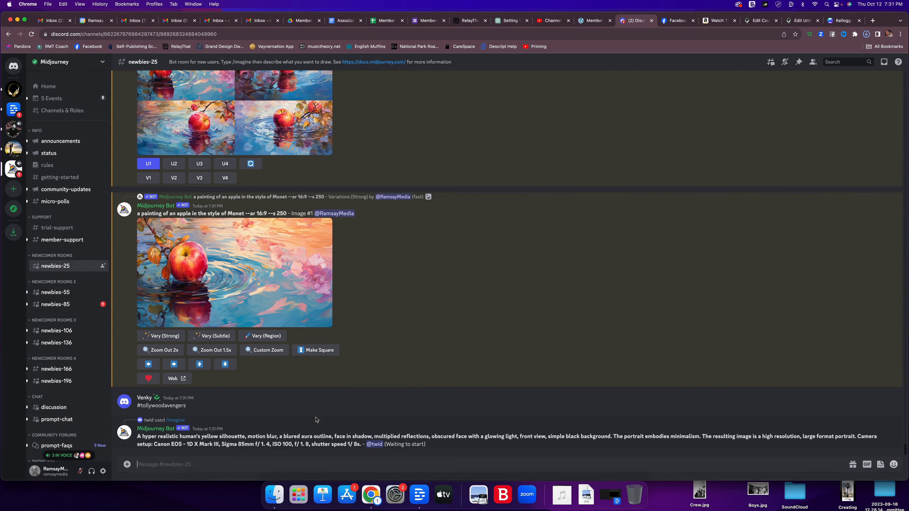